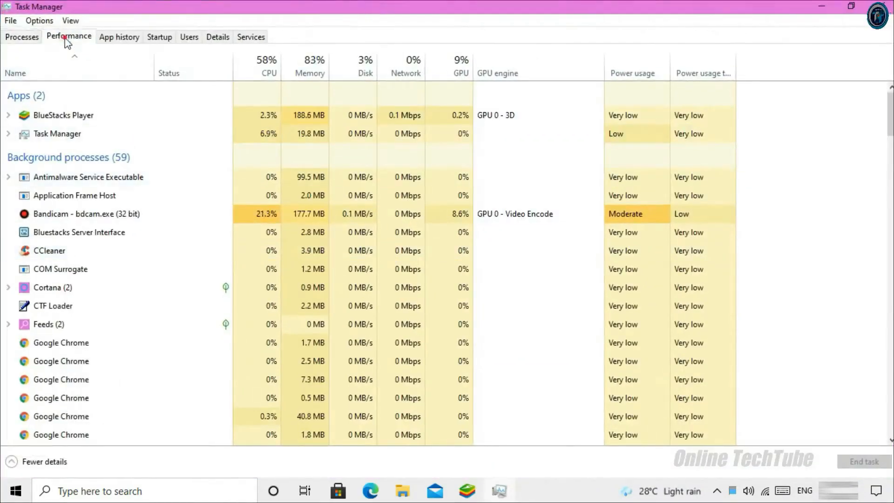
View the CPU performance graph in Task Manager, then restore the window to a smaller size
{"action": "left_click", "coordinate": [64, 39]}
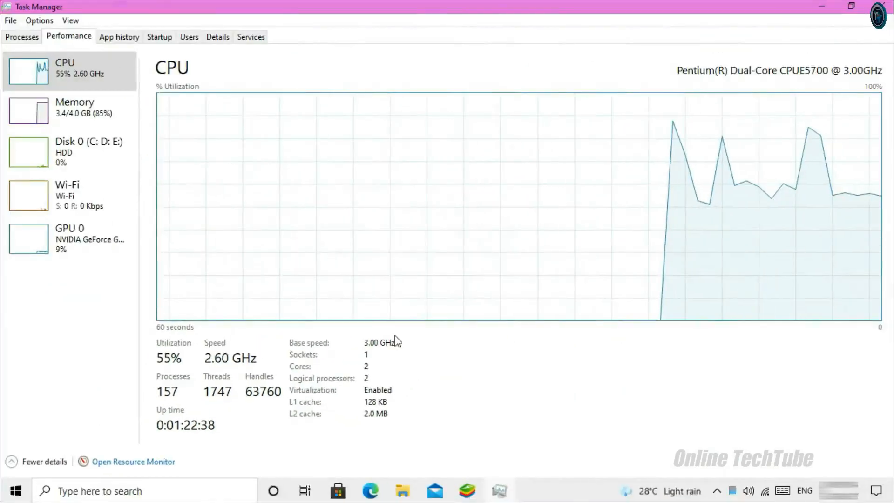
{"action": "double_click", "coordinate": [481, 9]}
Close Task Manager and set BlueStacks CPU allocation to Low (1 Core)
{"action": "left_click", "coordinate": [678, 65]}
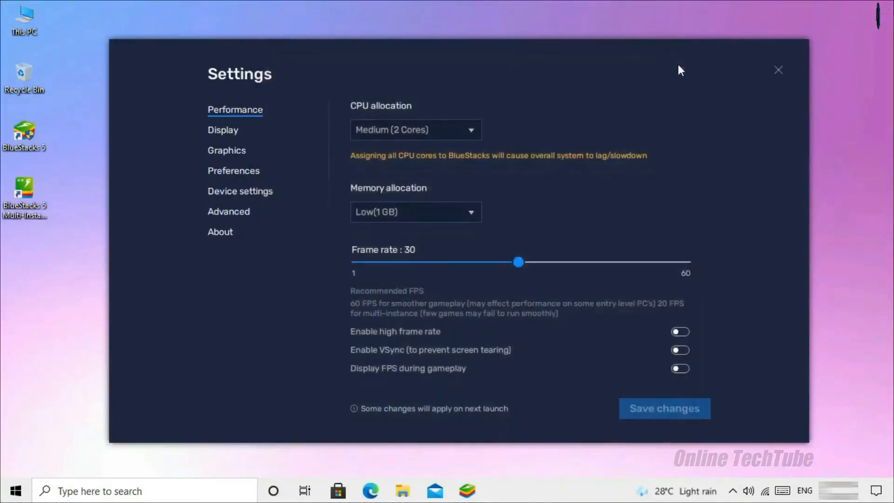
{"action": "left_click", "coordinate": [467, 133]}
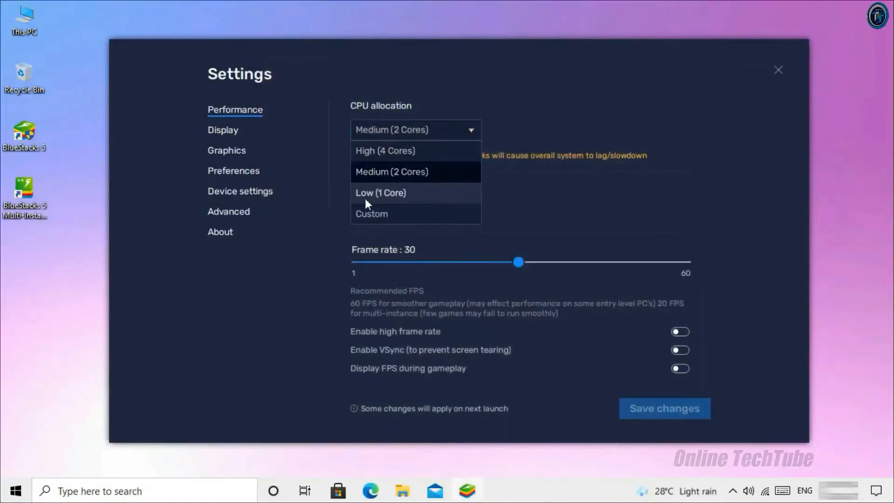
{"action": "left_click", "coordinate": [398, 195]}
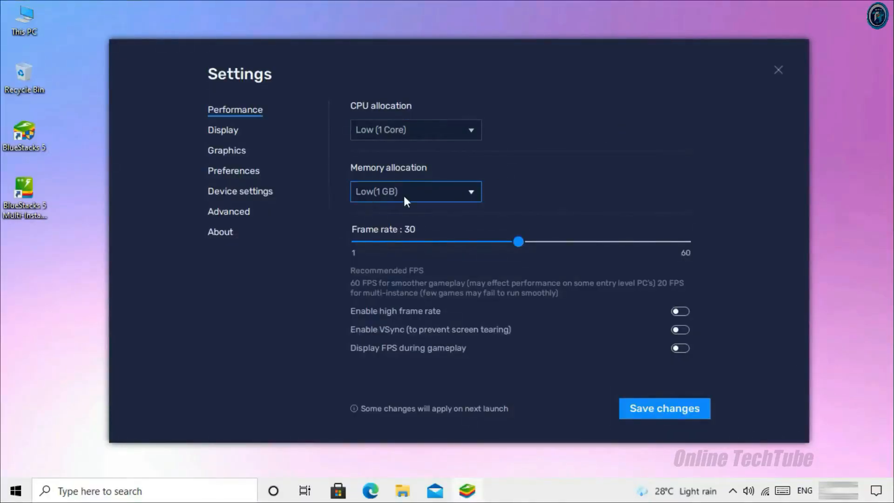
{"action": "double_click", "coordinate": [32, 17]}
{"action": "right_click", "coordinate": [517, 310]}
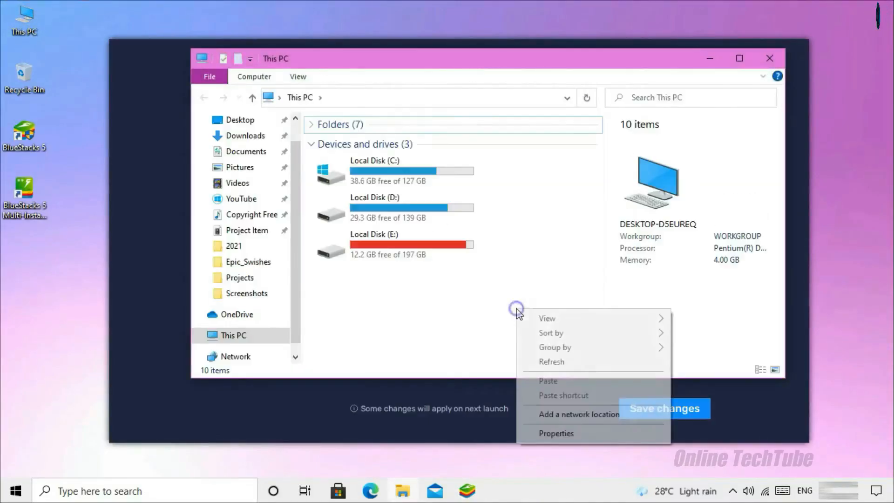
{"action": "left_click", "coordinate": [556, 433]}
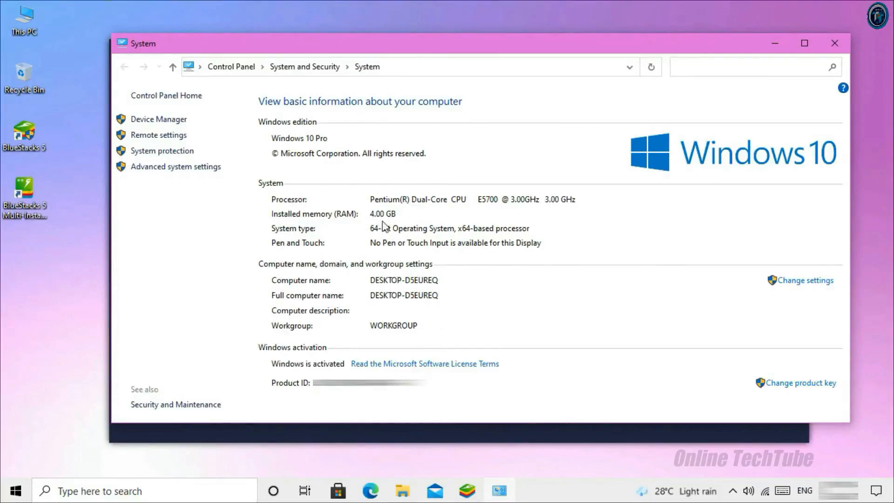
{"action": "left_click", "coordinate": [834, 43]}
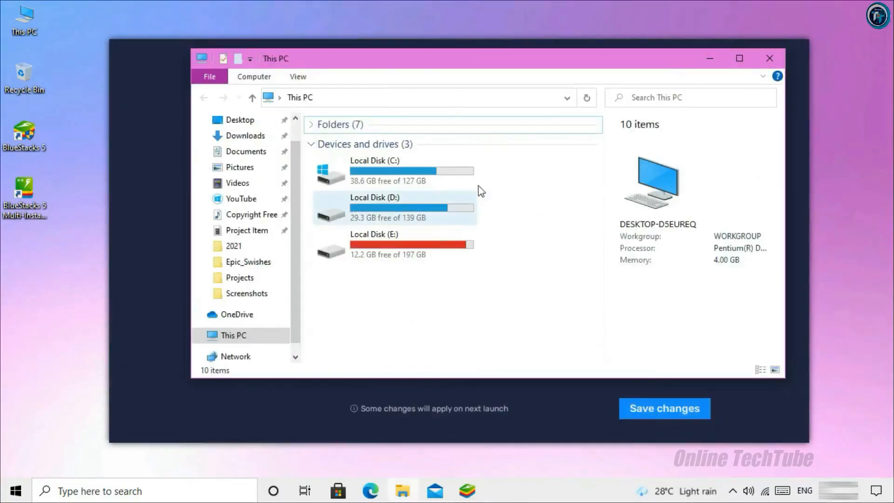
{"action": "left_click", "coordinate": [769, 59]}
Allocate Medium (2 GB) memory and raise the frame rate slider to 60
{"action": "left_click", "coordinate": [448, 196]}
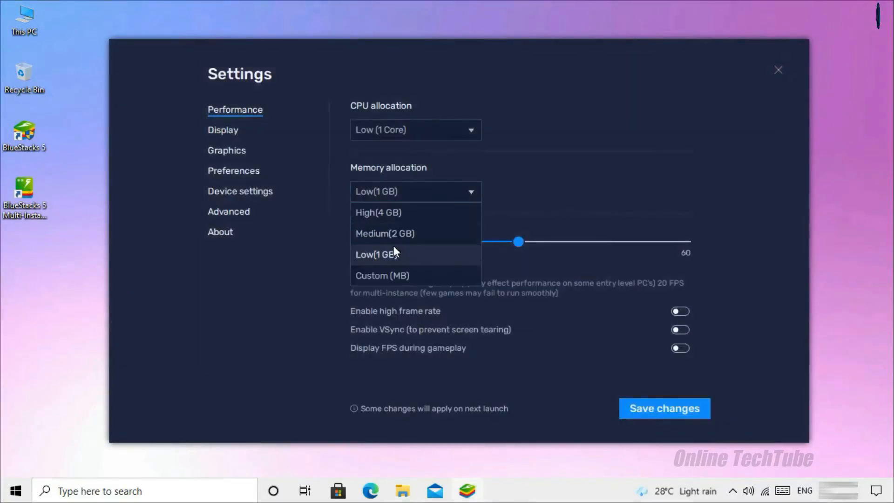
{"action": "left_click", "coordinate": [383, 232]}
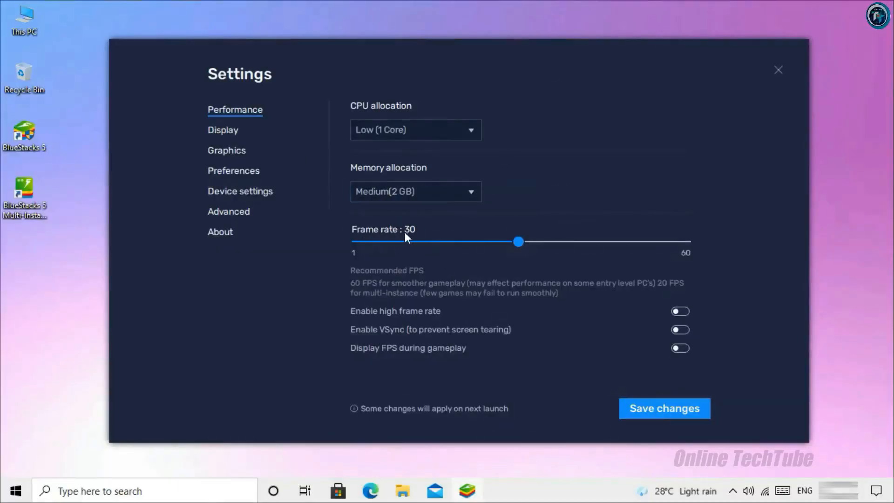
{"action": "left_click_drag", "start_coordinate": [518, 241], "coordinate": [714, 245]}
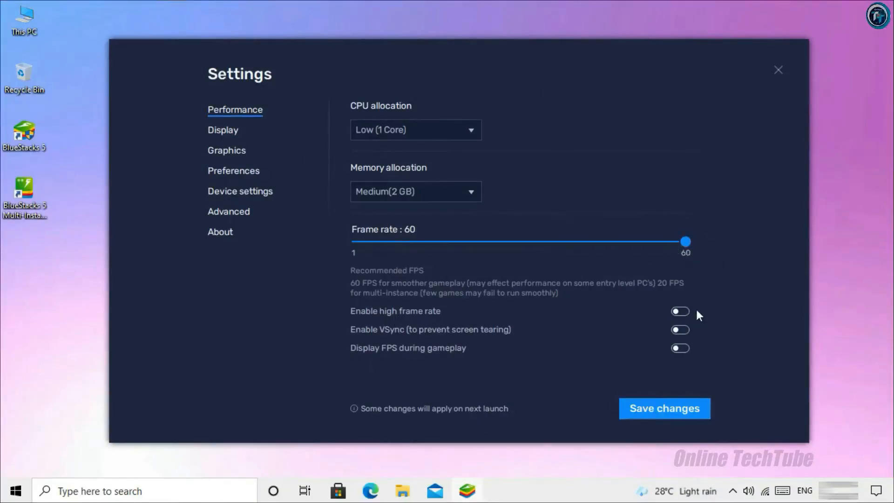
Enable high frame rate at 240 FPS, then save and restart BlueStacks
{"action": "left_click", "coordinate": [683, 311]}
{"action": "left_click_drag", "start_coordinate": [439, 245], "coordinate": [691, 241]}
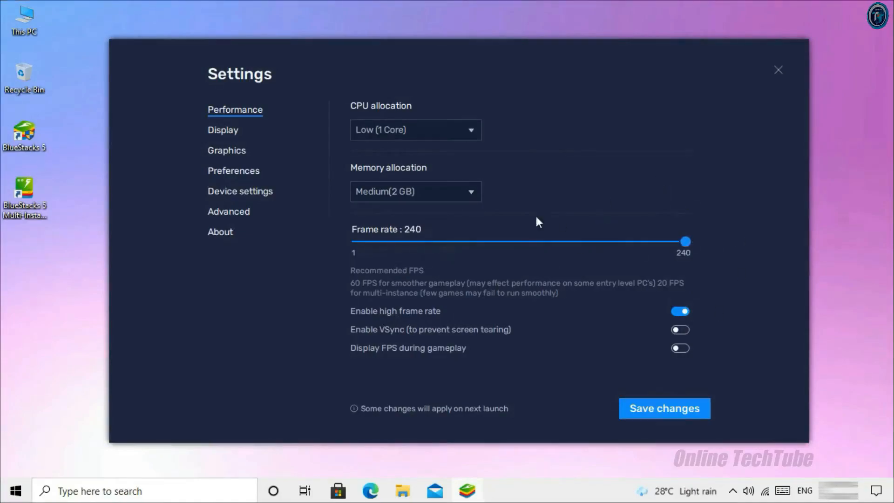
{"action": "left_click", "coordinate": [658, 408]}
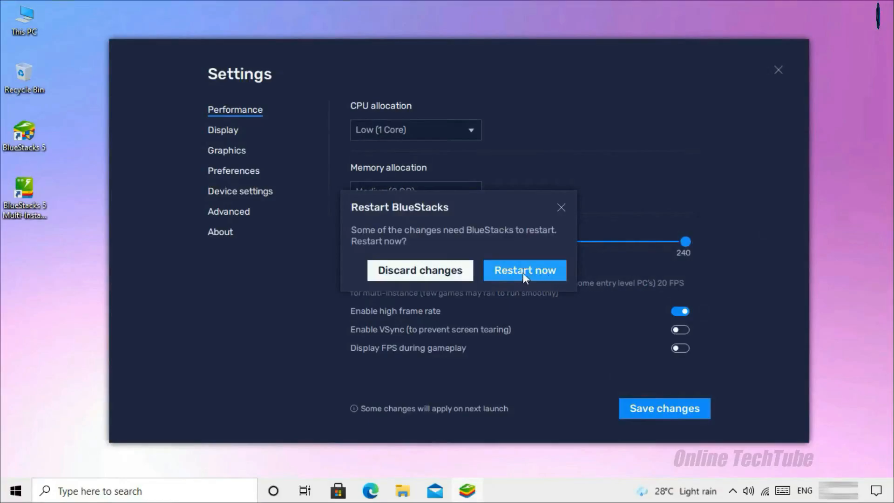
{"action": "left_click", "coordinate": [535, 270]}
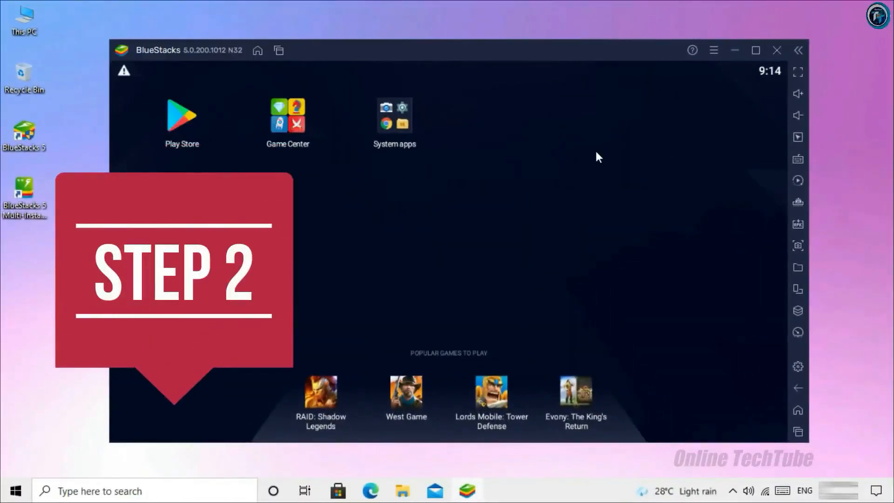
Open BlueStacks settings to the Device settings page
{"action": "left_click", "coordinate": [714, 53]}
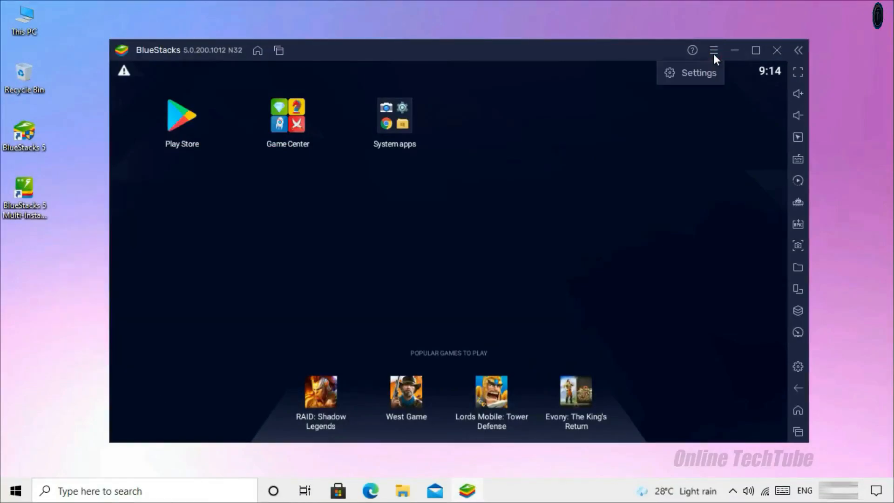
{"action": "left_click", "coordinate": [691, 80]}
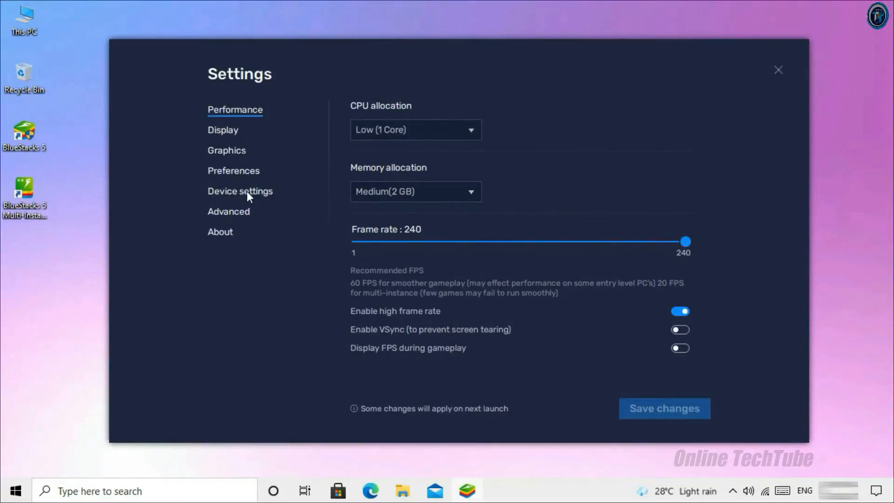
{"action": "left_click", "coordinate": [220, 194]}
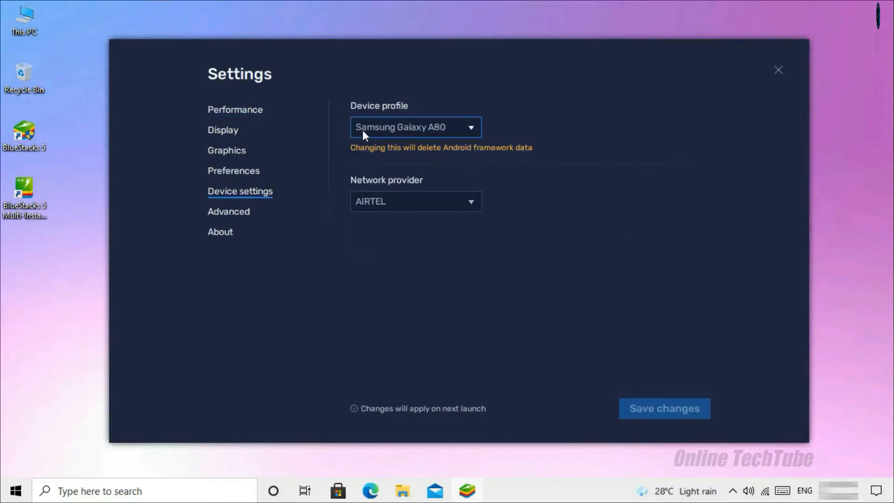
Keep Asus ROG 2 as the device profile, save changes, and close Settings
{"action": "left_click", "coordinate": [468, 128]}
{"action": "scroll", "coordinate": [423, 200], "scroll_direction": "up", "scroll_amount": 3}
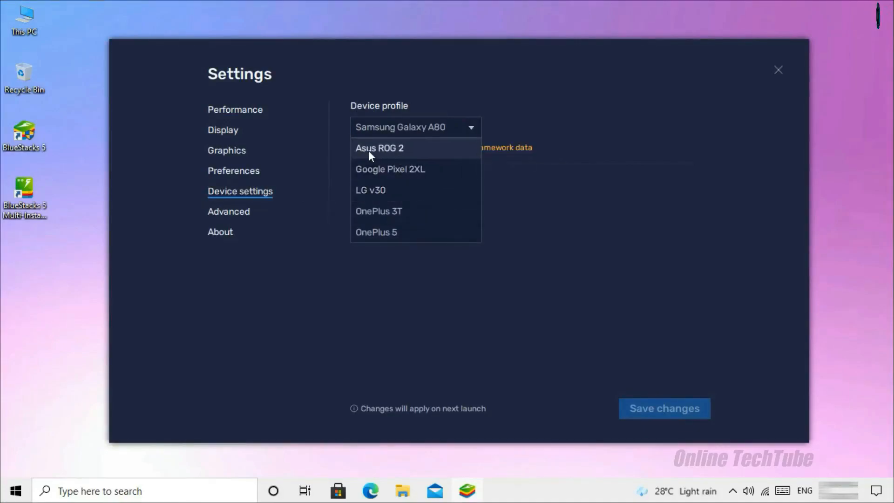
{"action": "left_click", "coordinate": [400, 149]}
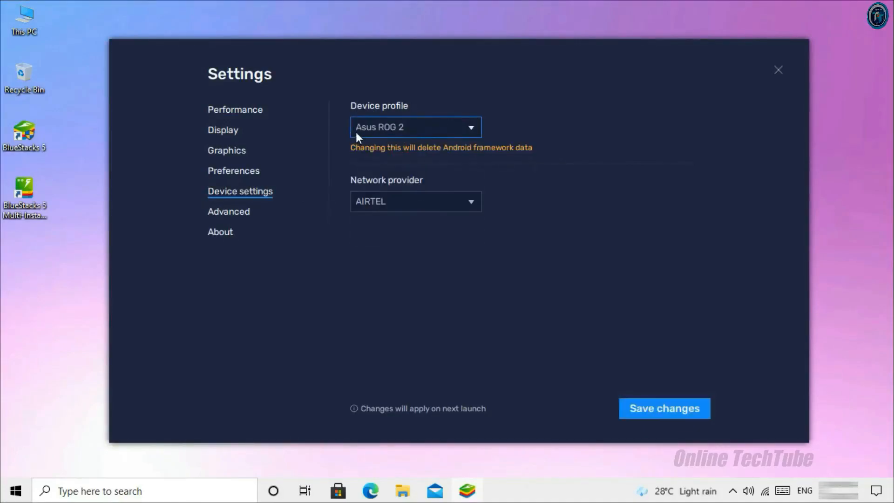
{"action": "left_click", "coordinate": [471, 129]}
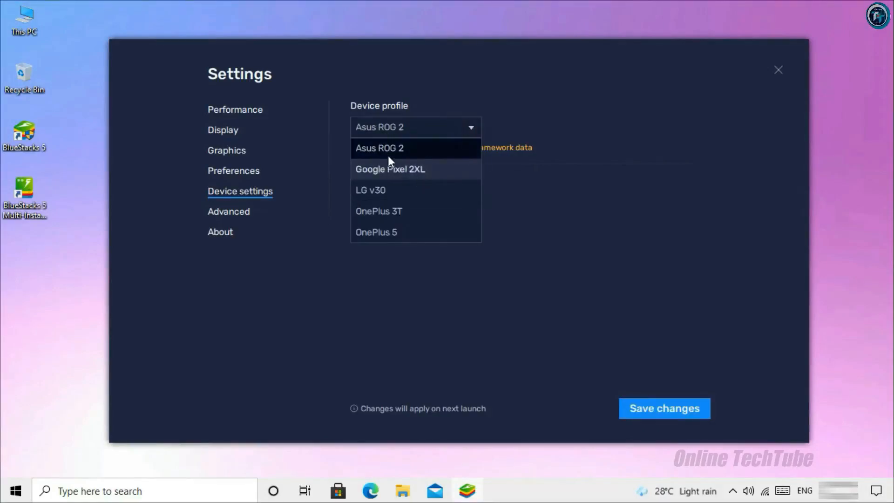
{"action": "left_click", "coordinate": [367, 108]}
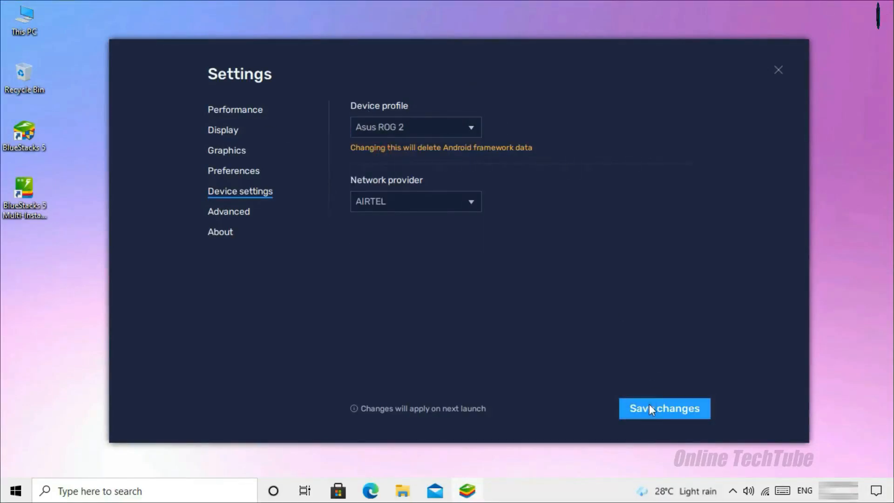
{"action": "left_click", "coordinate": [686, 412]}
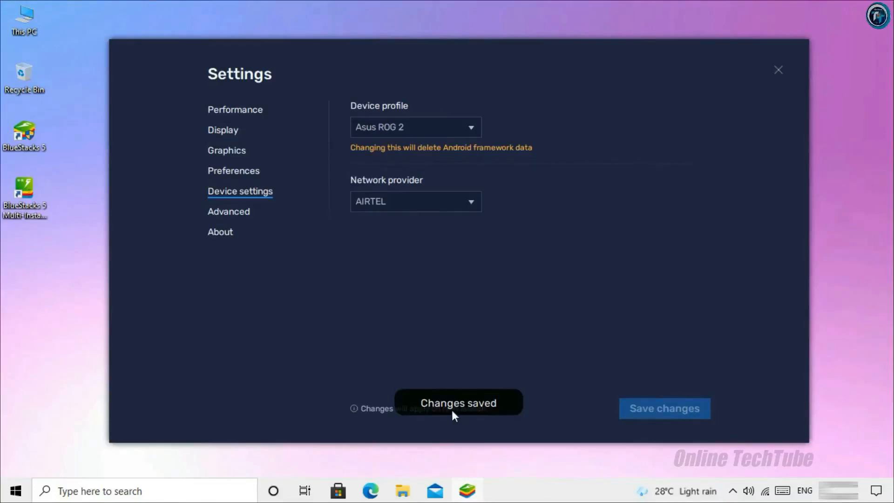
{"action": "left_click", "coordinate": [778, 70]}
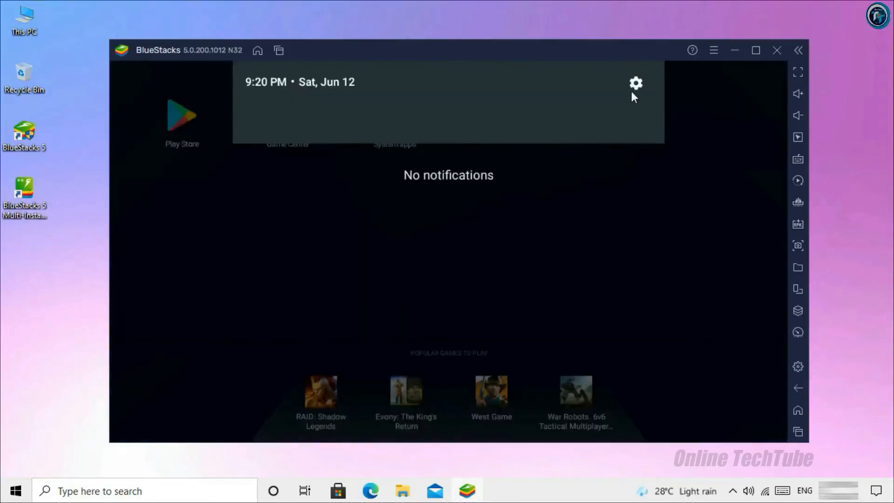
Open Android Settings, go to Accounts, and start adding a new Google account
{"action": "left_click", "coordinate": [635, 83]}
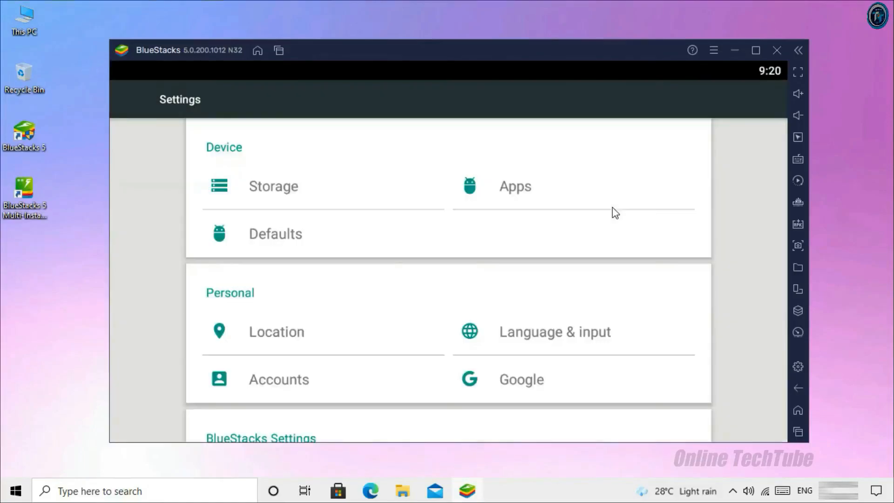
{"action": "scroll", "coordinate": [536, 315], "scroll_direction": "down", "scroll_amount": 2}
{"action": "scroll", "coordinate": [528, 170], "scroll_direction": "down", "scroll_amount": 1}
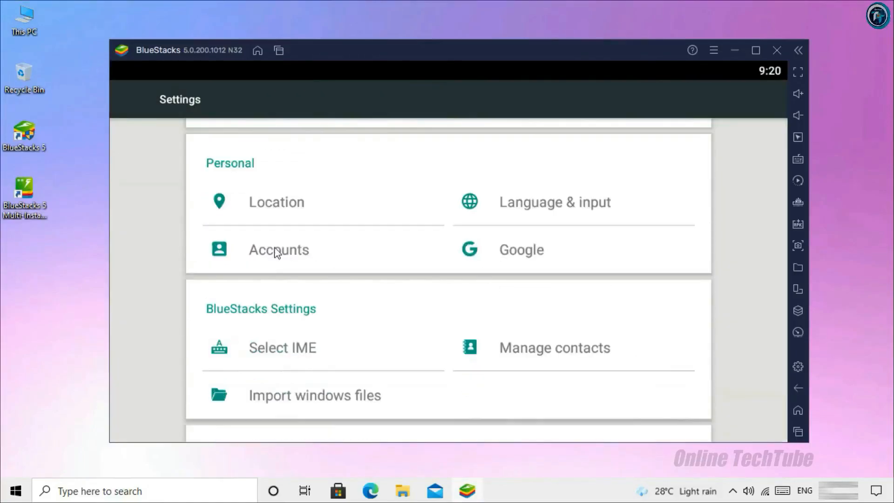
{"action": "left_click", "coordinate": [288, 257]}
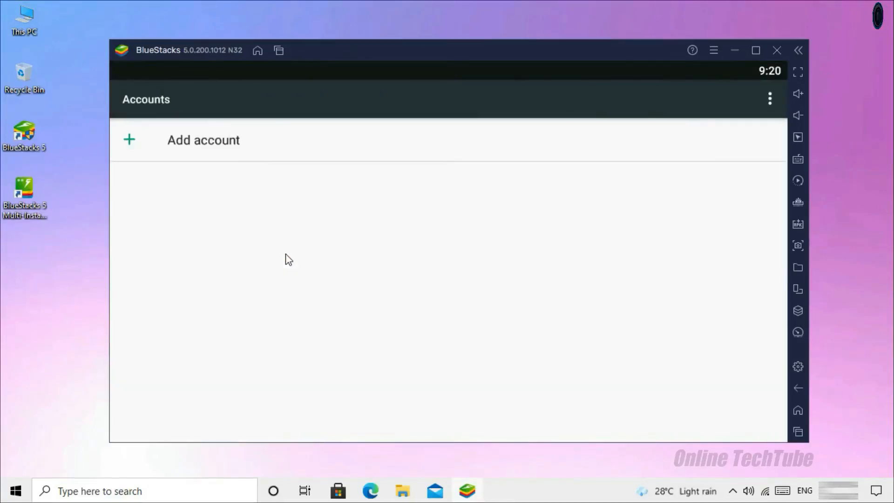
{"action": "left_click", "coordinate": [178, 146]}
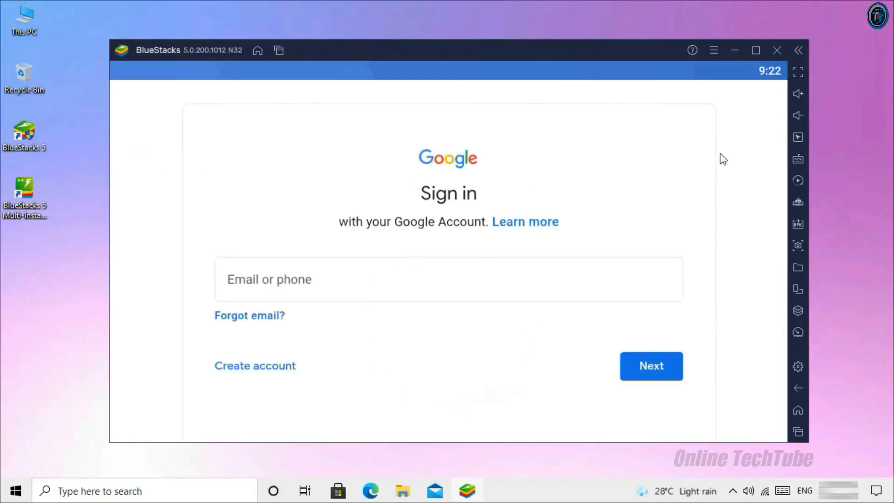
Enter the account email, accept the Google services terms, and clear all recent apps
{"action": "left_click", "coordinate": [293, 282]}
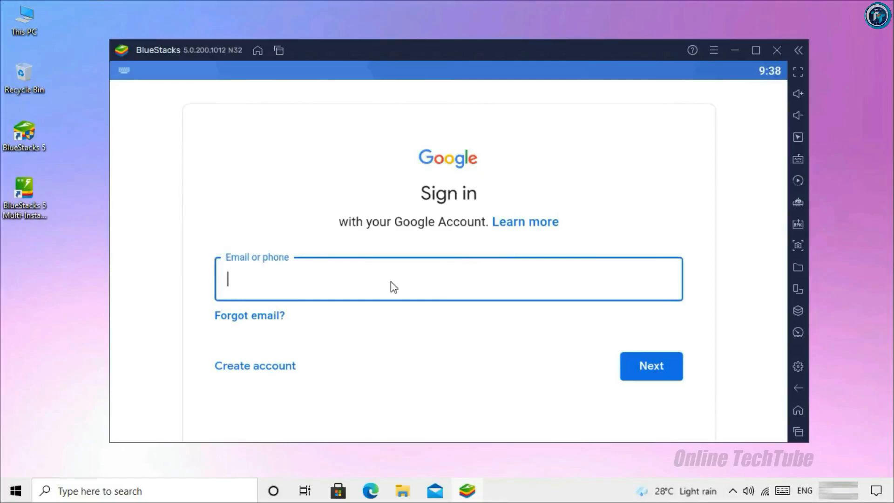
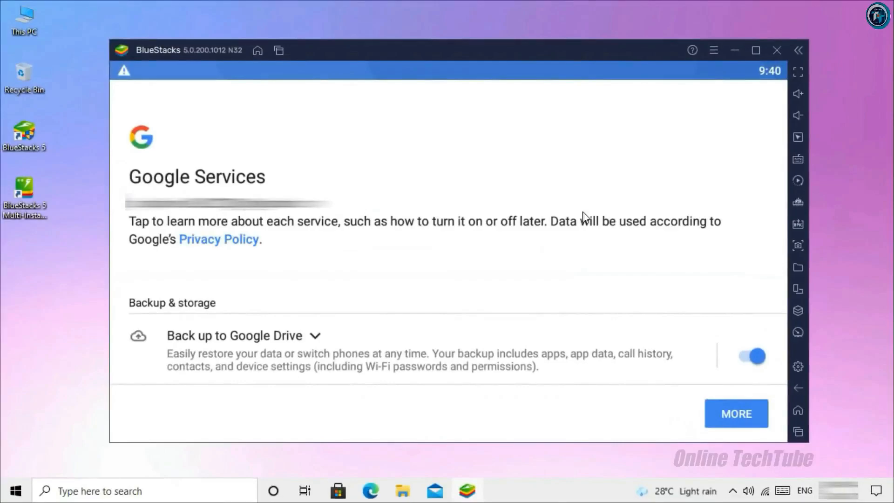
{"action": "left_click", "coordinate": [734, 419]}
{"action": "left_click", "coordinate": [734, 419]}
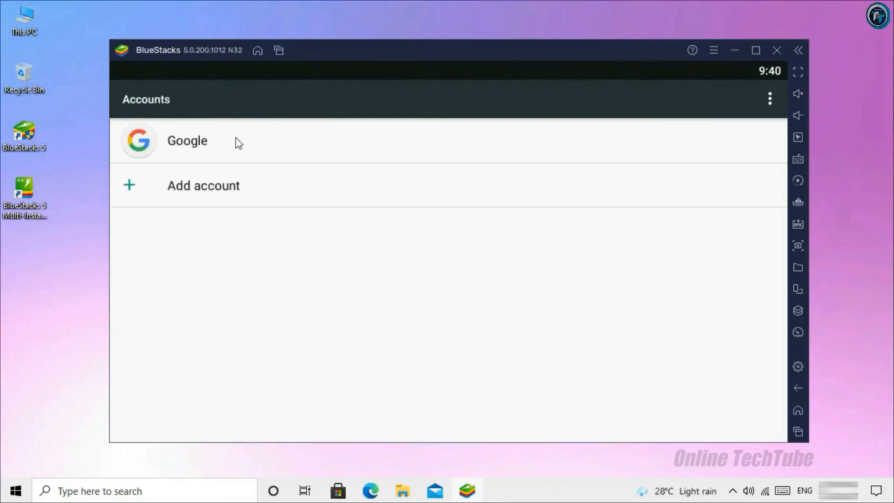
{"action": "left_click", "coordinate": [799, 432]}
{"action": "left_click", "coordinate": [596, 107]}
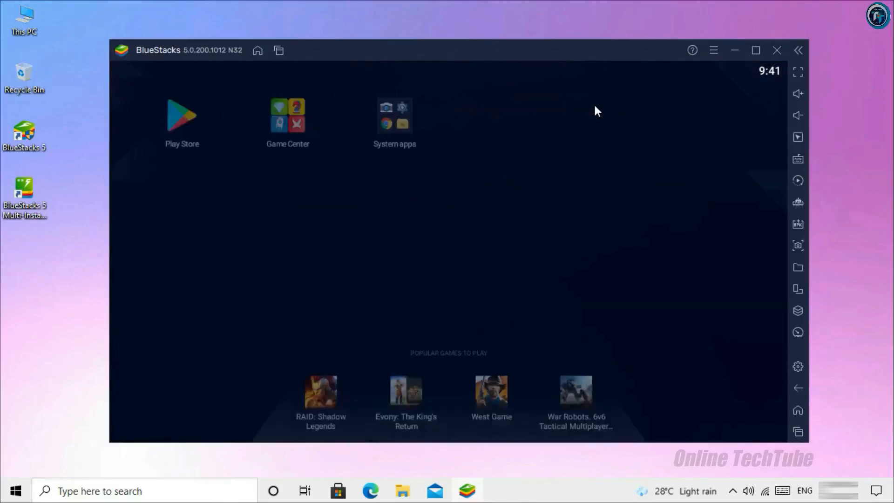
Open the Play Store and dismiss all notifications from the shade
{"action": "left_click", "coordinate": [178, 111]}
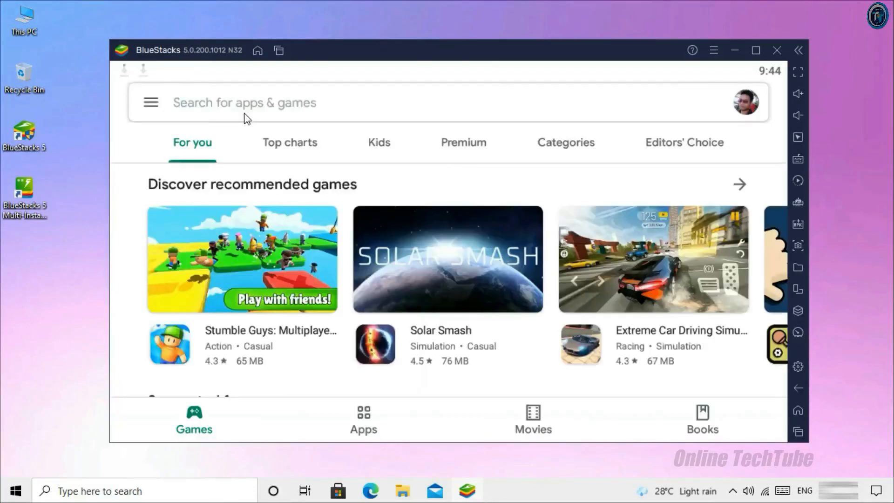
{"action": "left_click_drag", "start_coordinate": [161, 65], "coordinate": [176, 169]}
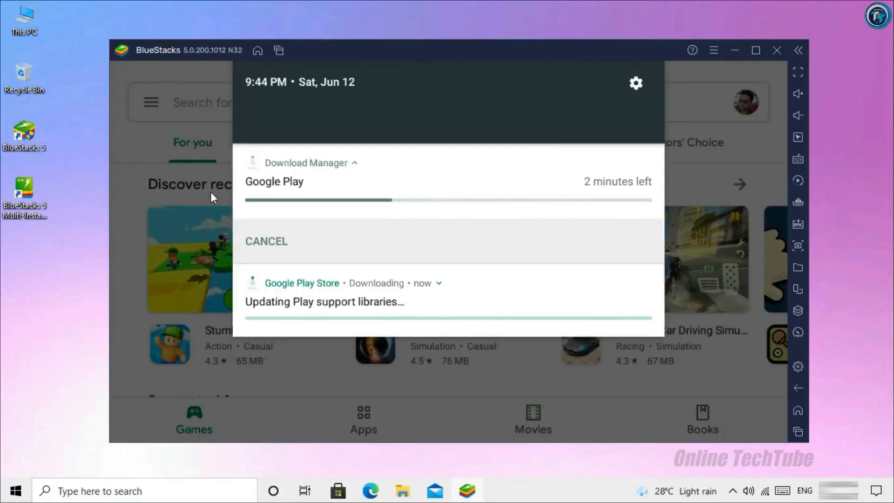
{"action": "left_click", "coordinate": [638, 357]}
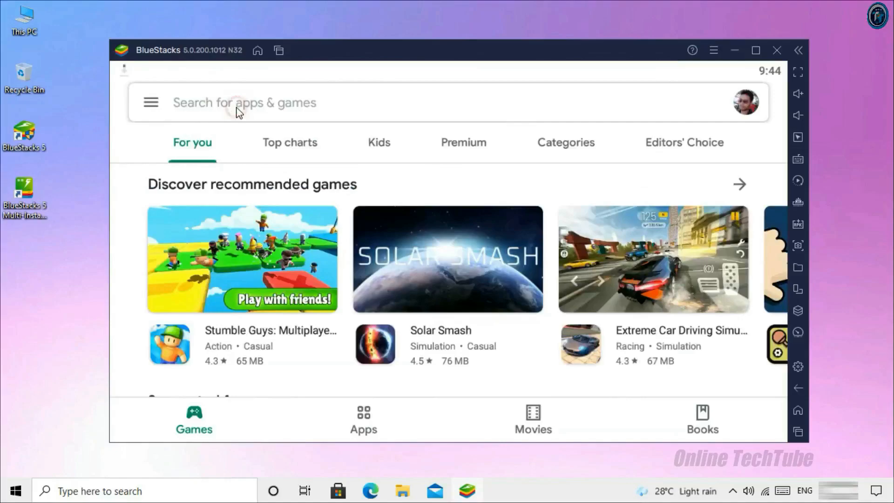
Search the Play Store for 'FREE FIRE' and install Garena Free Fire - Rampage
{"action": "left_click", "coordinate": [238, 112]}
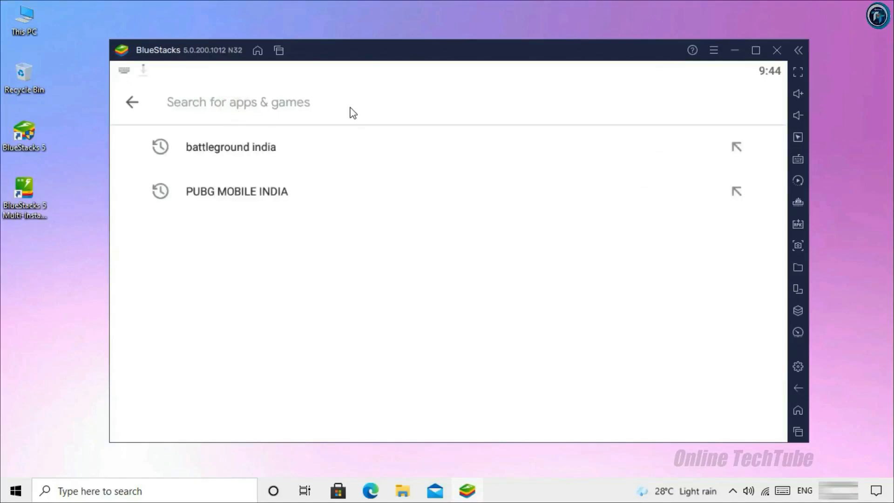
{"action": "type", "text": "FREE FIRE"}
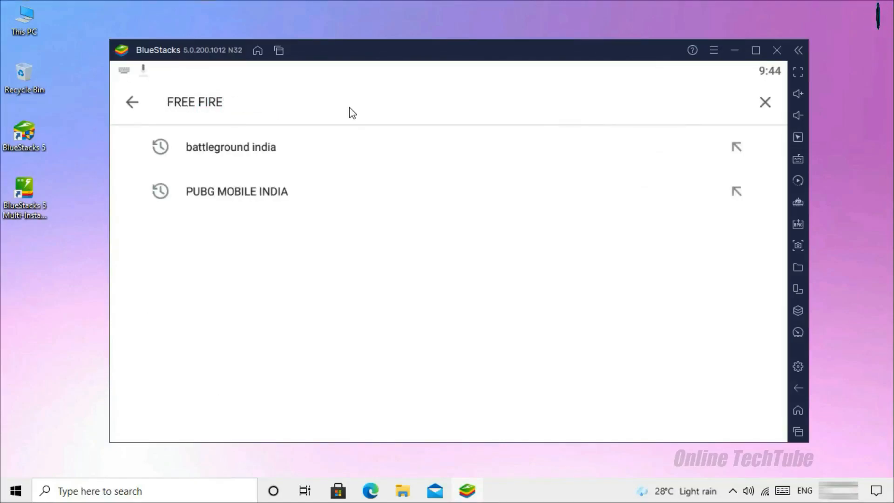
{"action": "key", "text": "Return"}
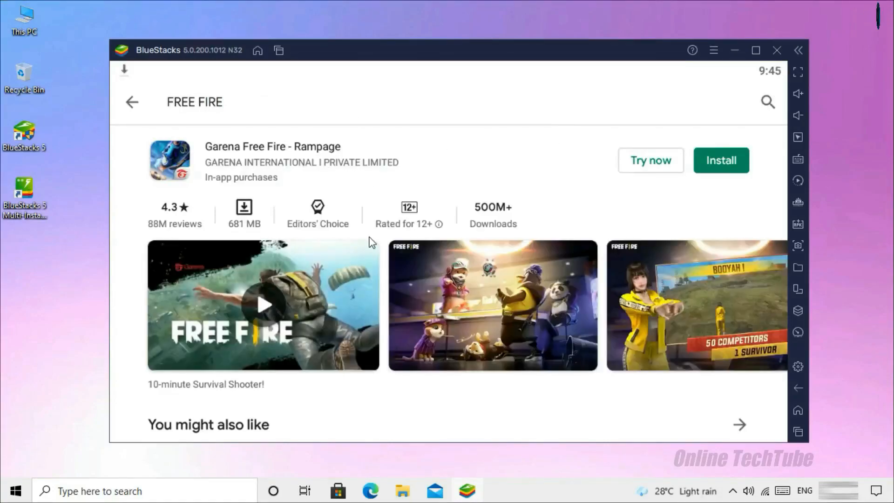
{"action": "left_click", "coordinate": [728, 168]}
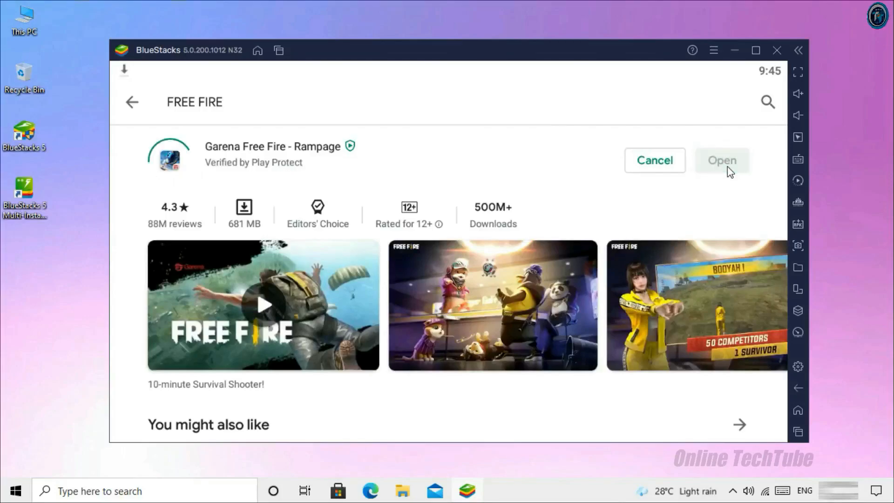